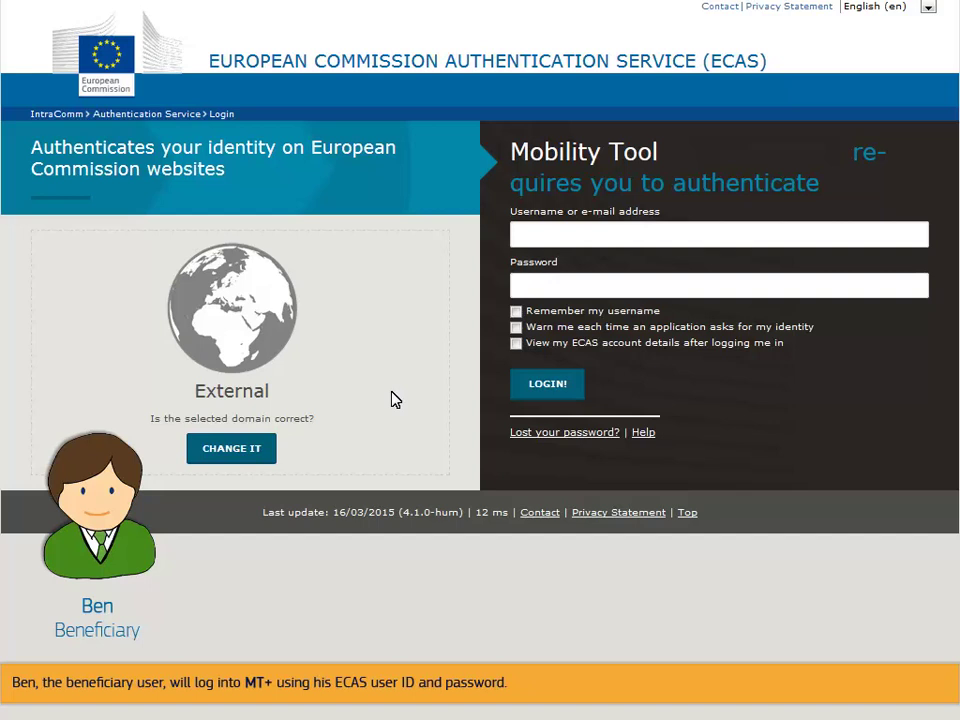
- Sign in to ECAS with the beneficiary's user ID and account password
click(531, 234)
text(fe3b025)
click(561, 281)
text(••••••••••)
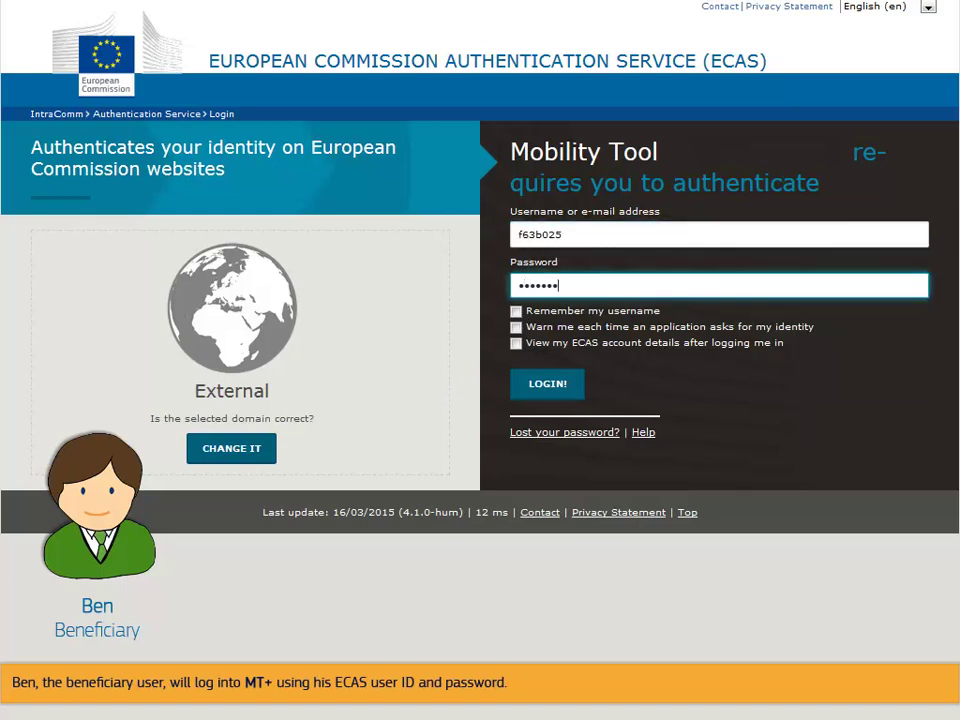
click(543, 388)
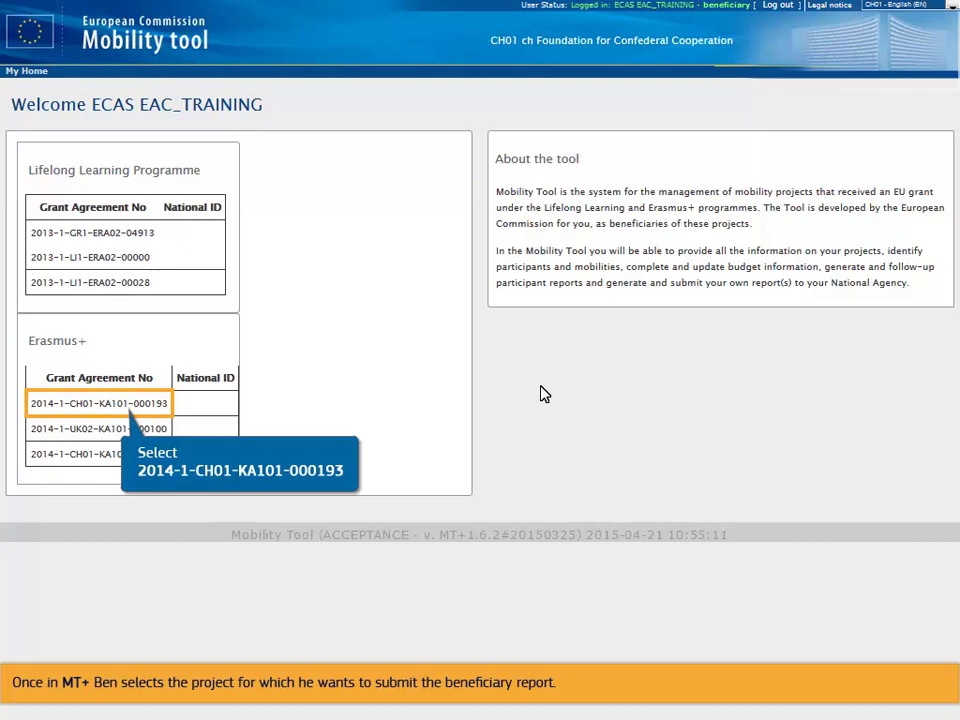
- Open grant agreement 2014-1-CH01-KA101-000193 and list its four participant mobilities
click(115, 405)
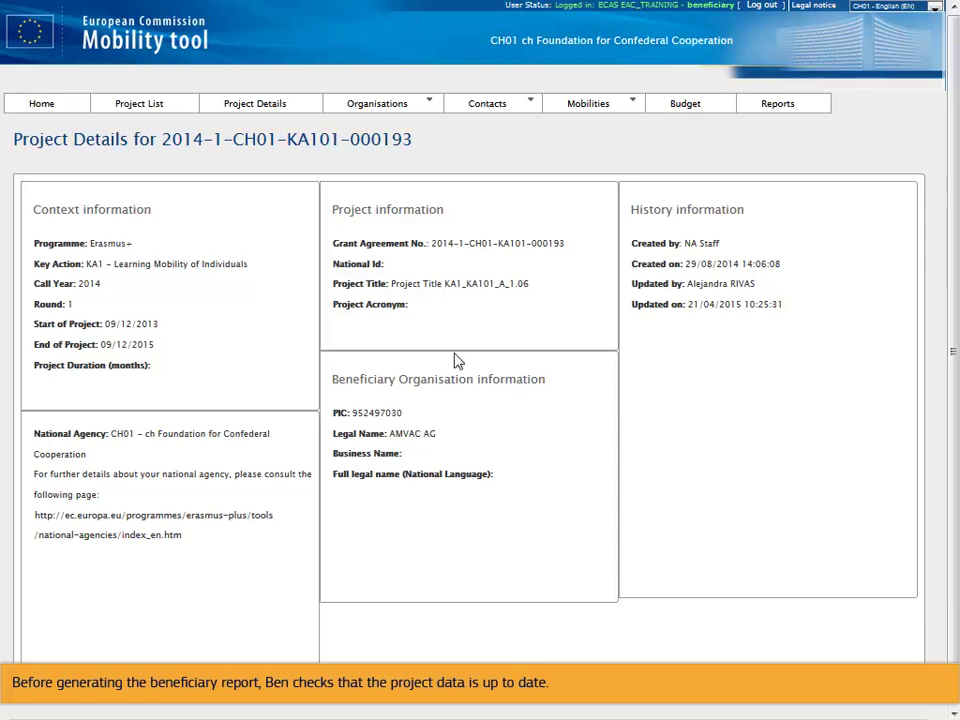
click(628, 104)
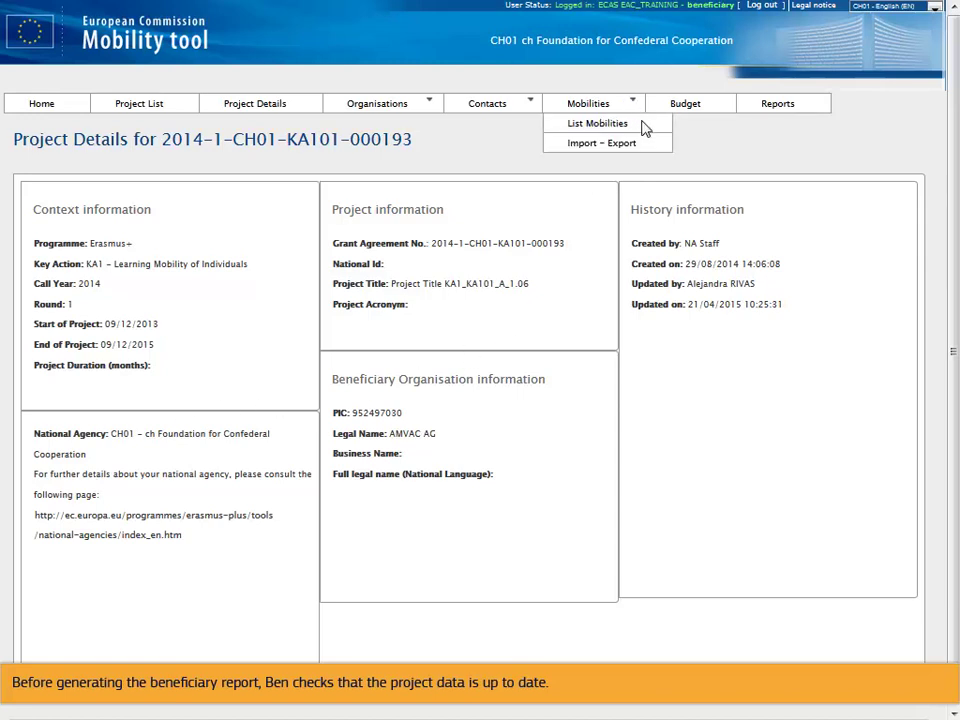
click(643, 127)
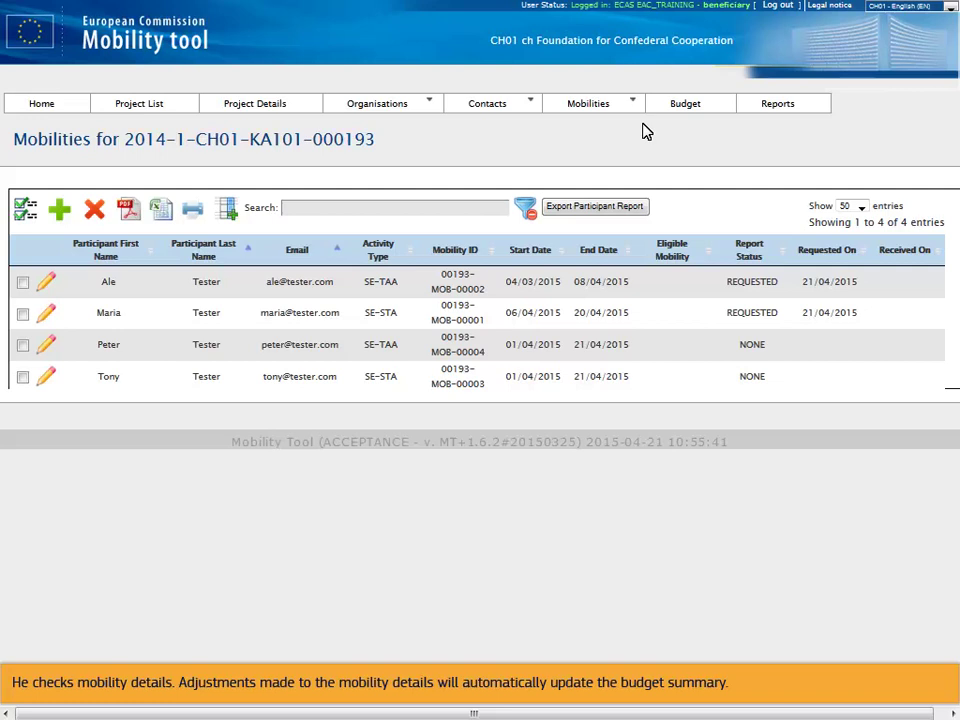
- Show the project budget: 11,172.00 current against 713,400.00 approved
click(710, 104)
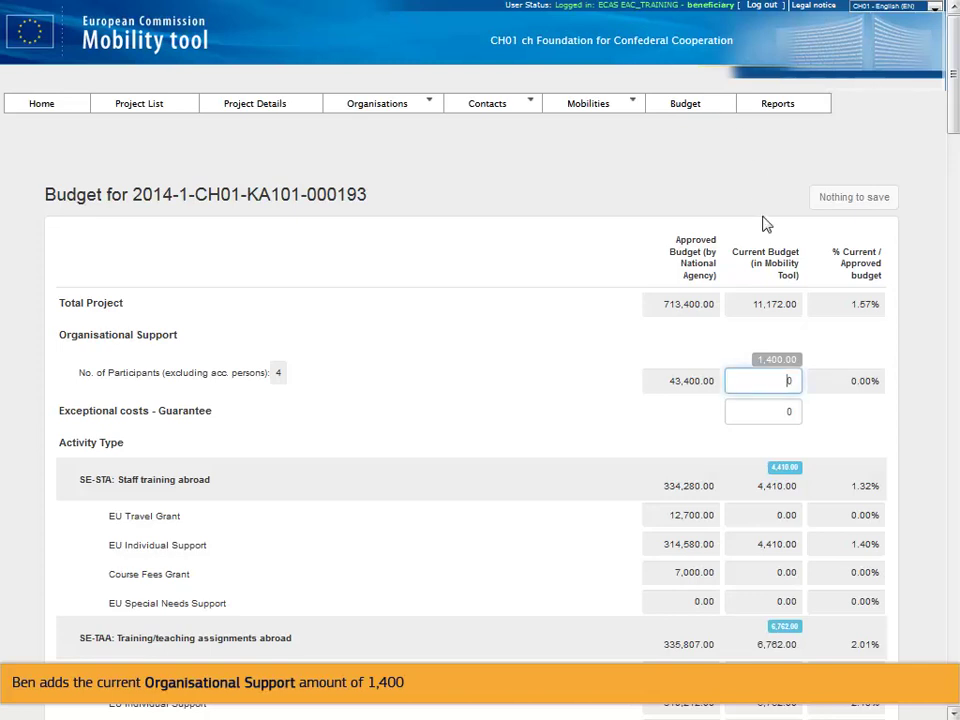
- Set the current Organisational Support budget to 1,400 and save, making the total 12,572.00
click(776, 386)
text(1,400)
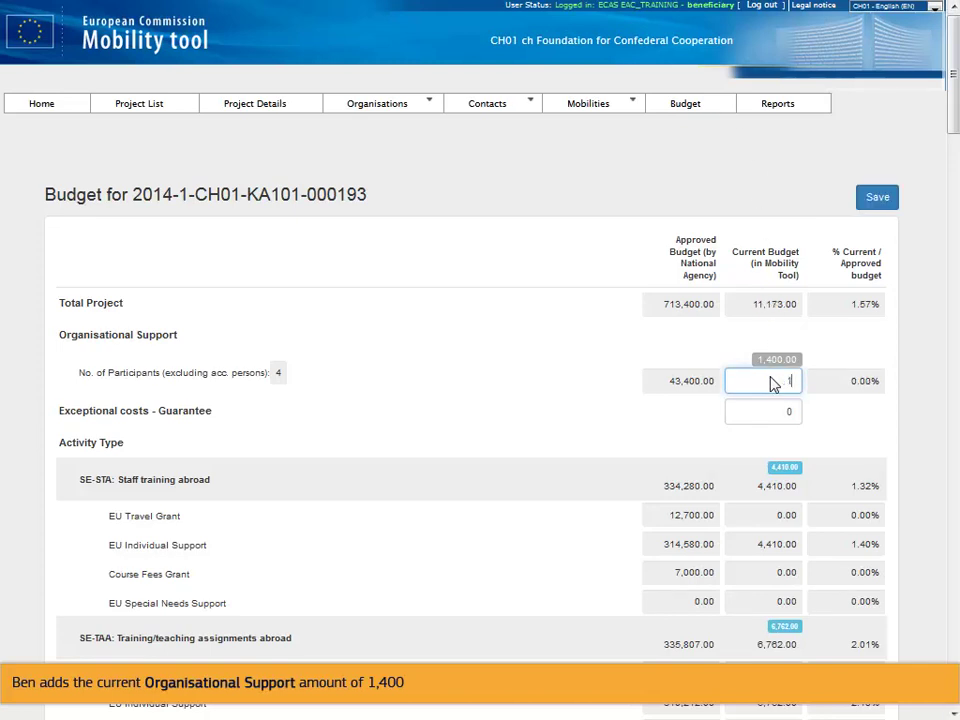
click(877, 200)
scroll(952, 123, down, 3)
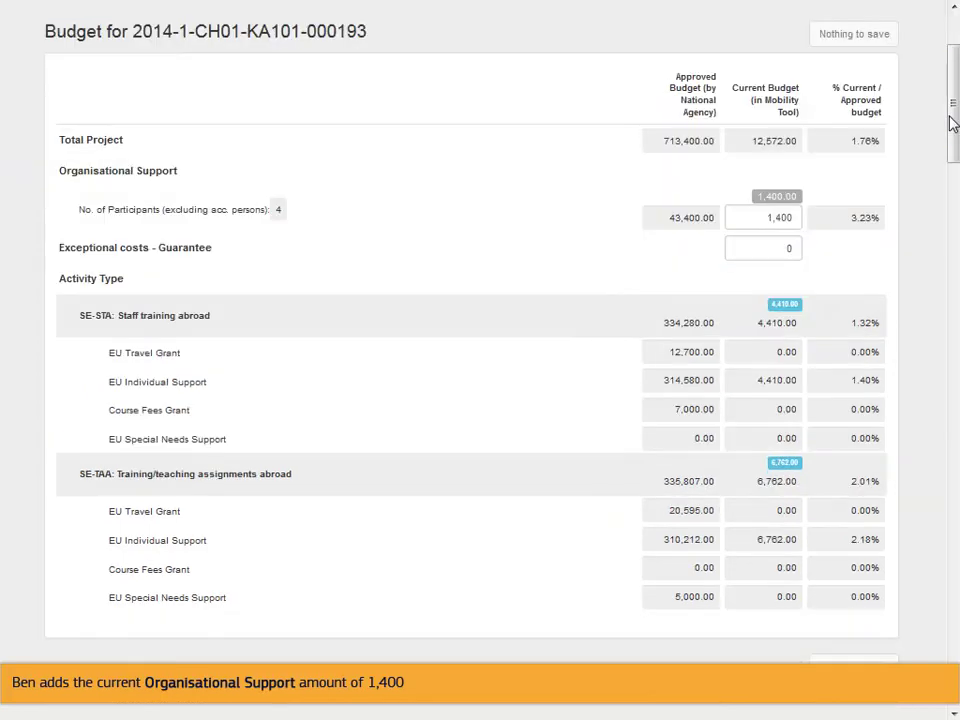
scroll(950, 115, up, 3)
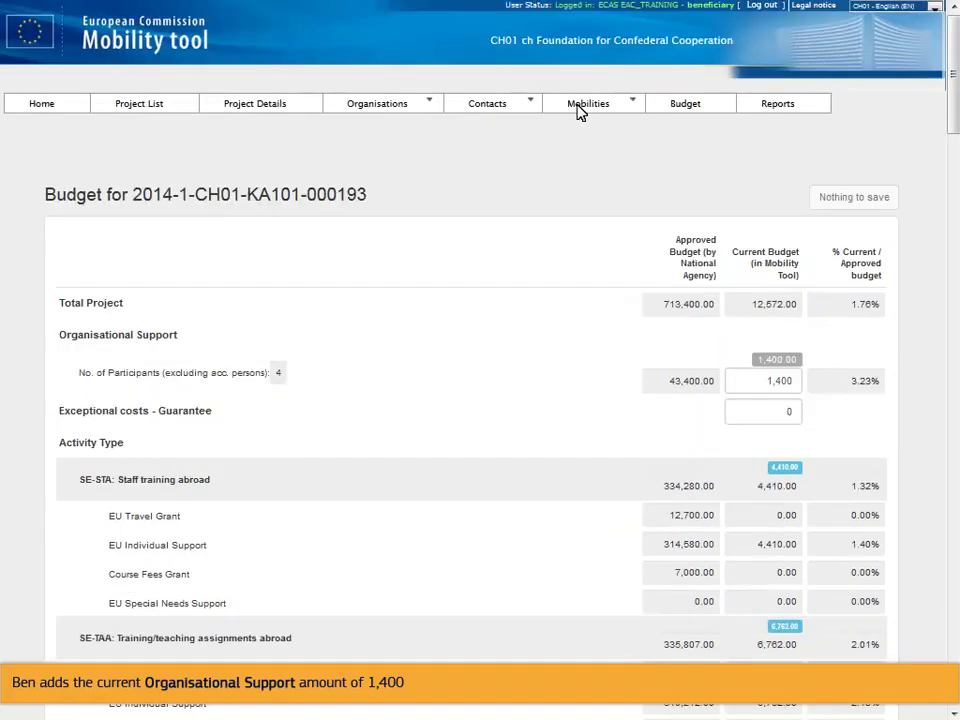
click(430, 110)
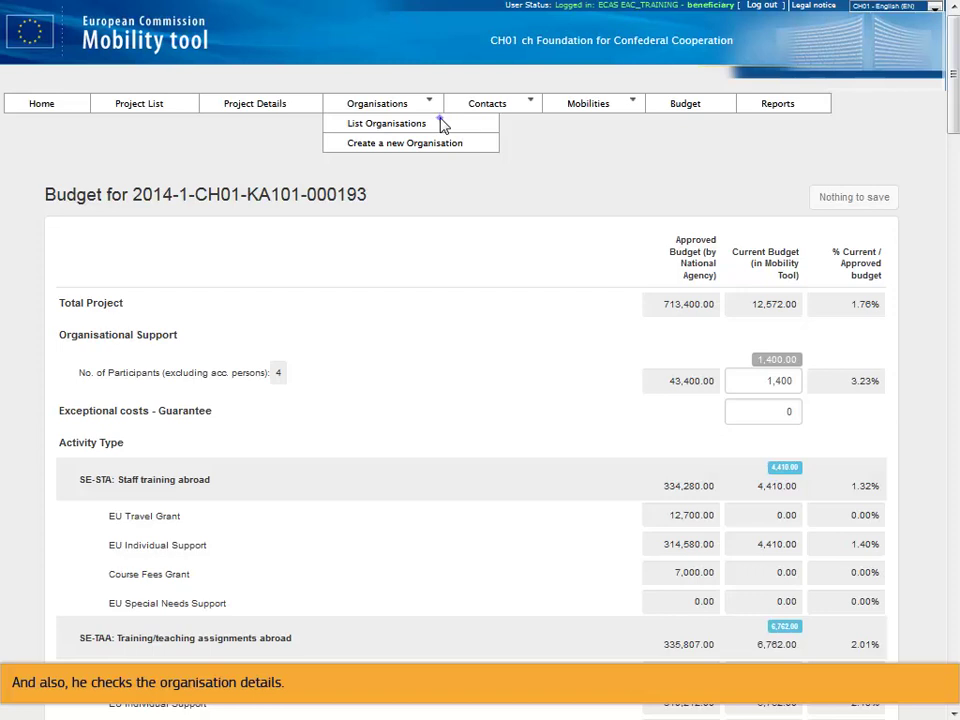
- List the project's beneficiary and partner organisations
click(440, 123)
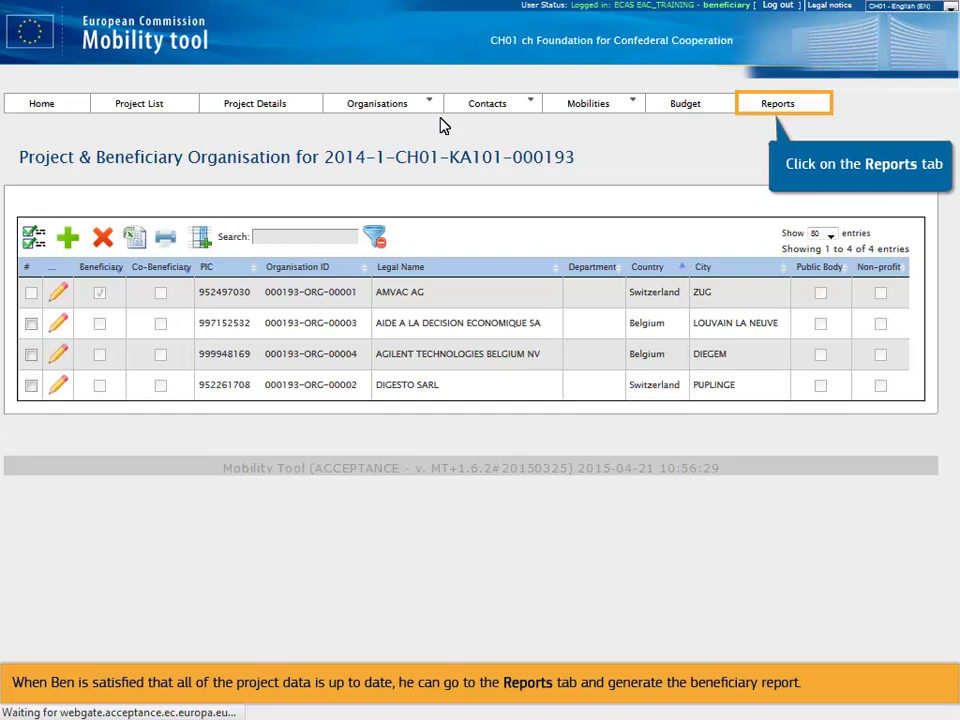
- Generate a final beneficiary report draft from Reports and edit it from the Context section
click(781, 108)
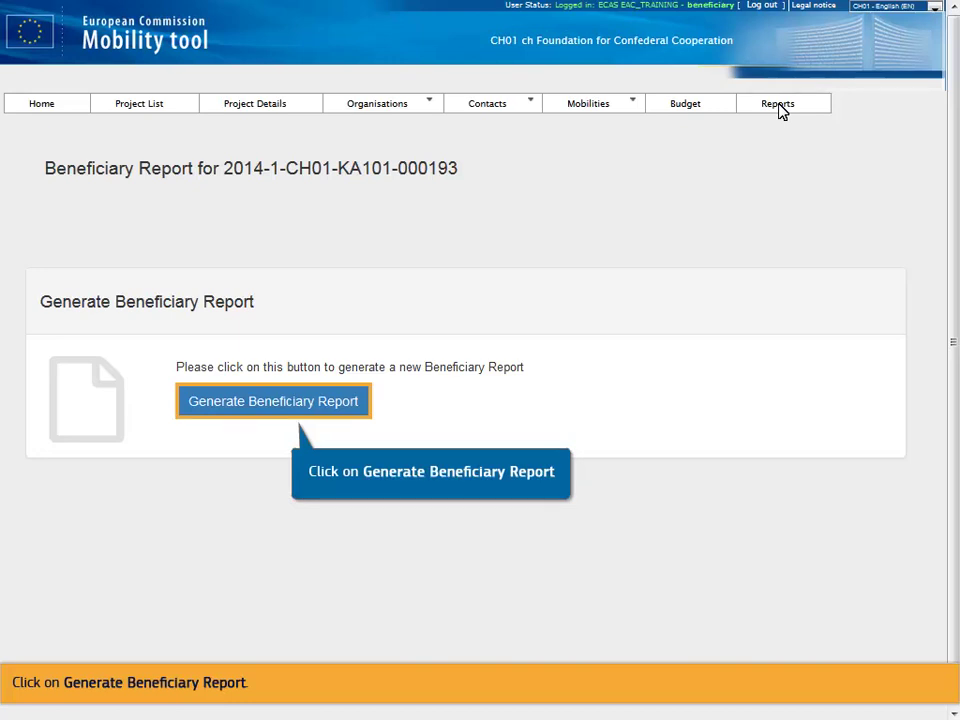
click(268, 405)
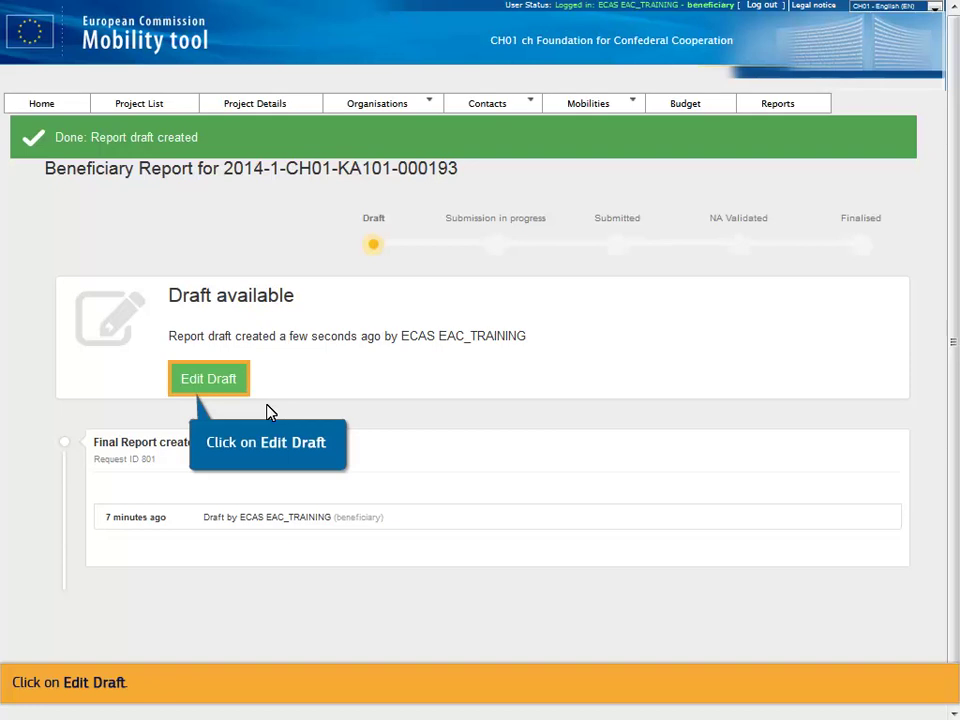
click(205, 380)
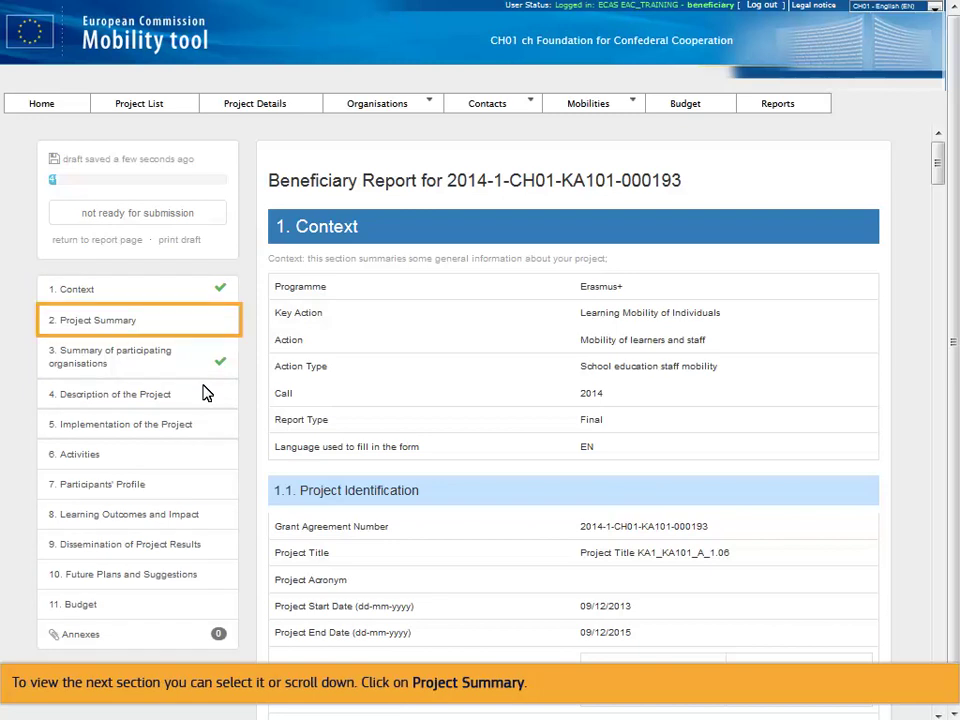
- Write the project summary 'Implementing Creative strategies into Science Teaching' and move to the Description section
click(143, 320)
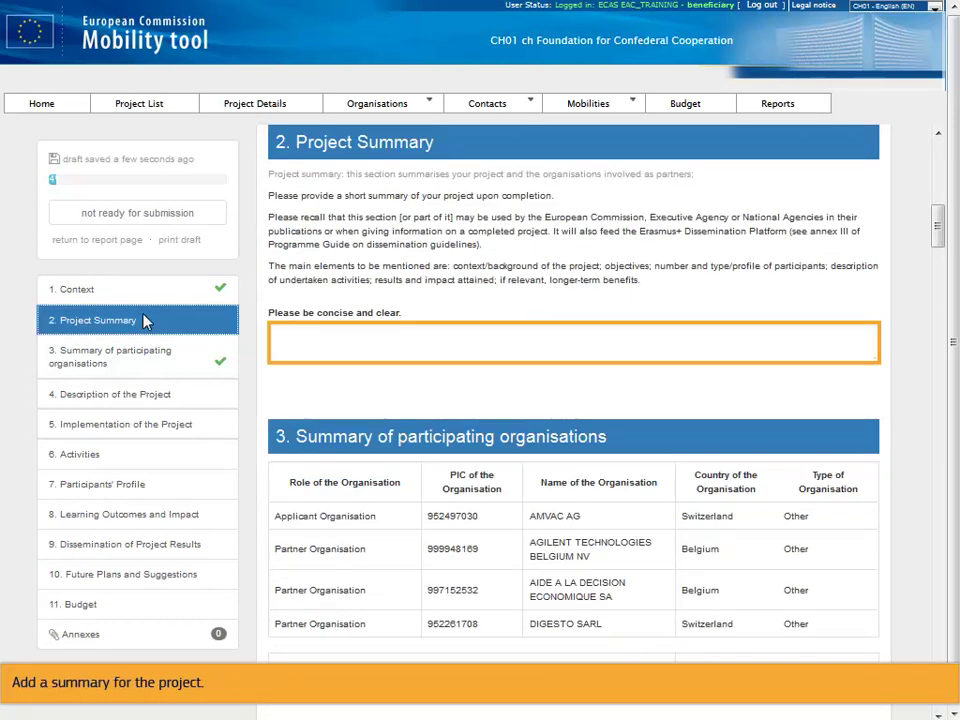
click(289, 340)
text(Implementing C)
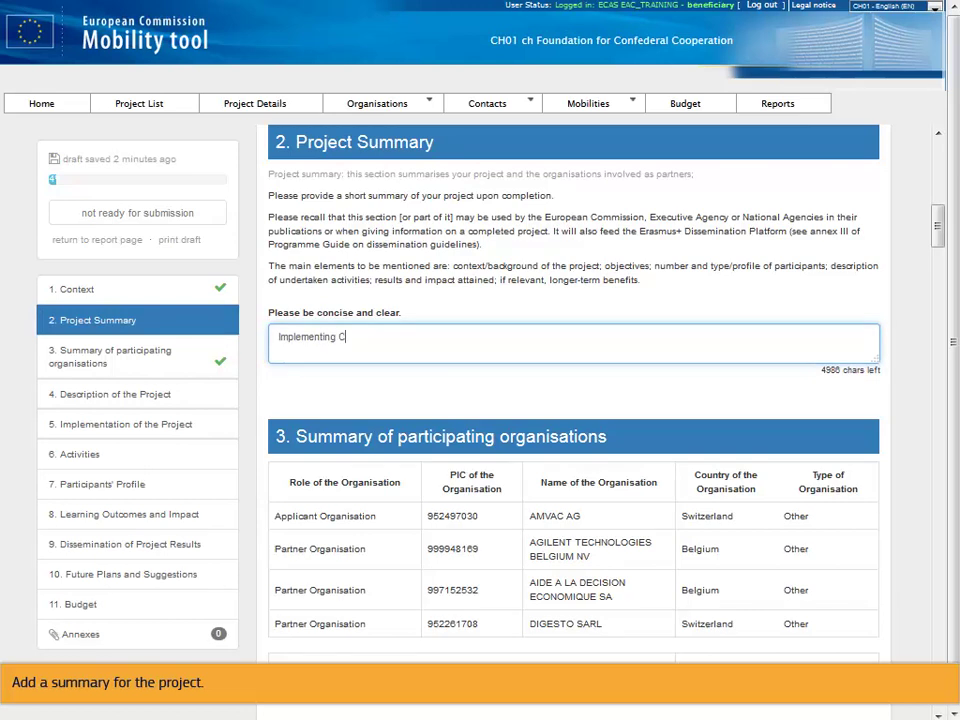
text(reative strategies into Science Teaching)
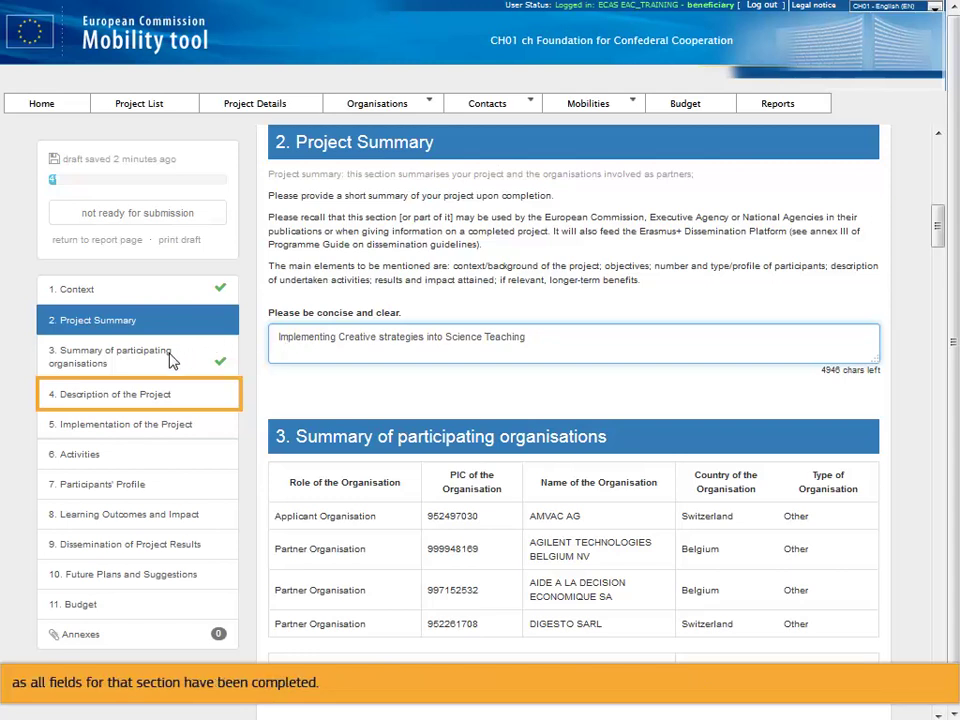
click(145, 395)
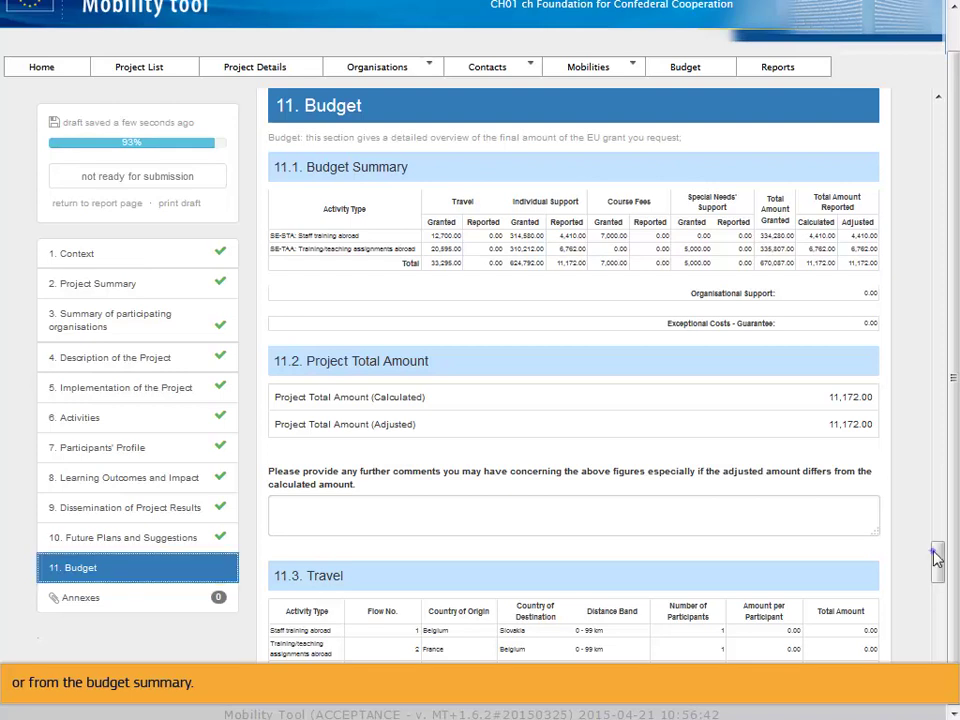
- Review the Budget section of the 100% complete draft and go to Annexes
drag(934, 553, 938, 575)
scroll(936, 600, down, 4)
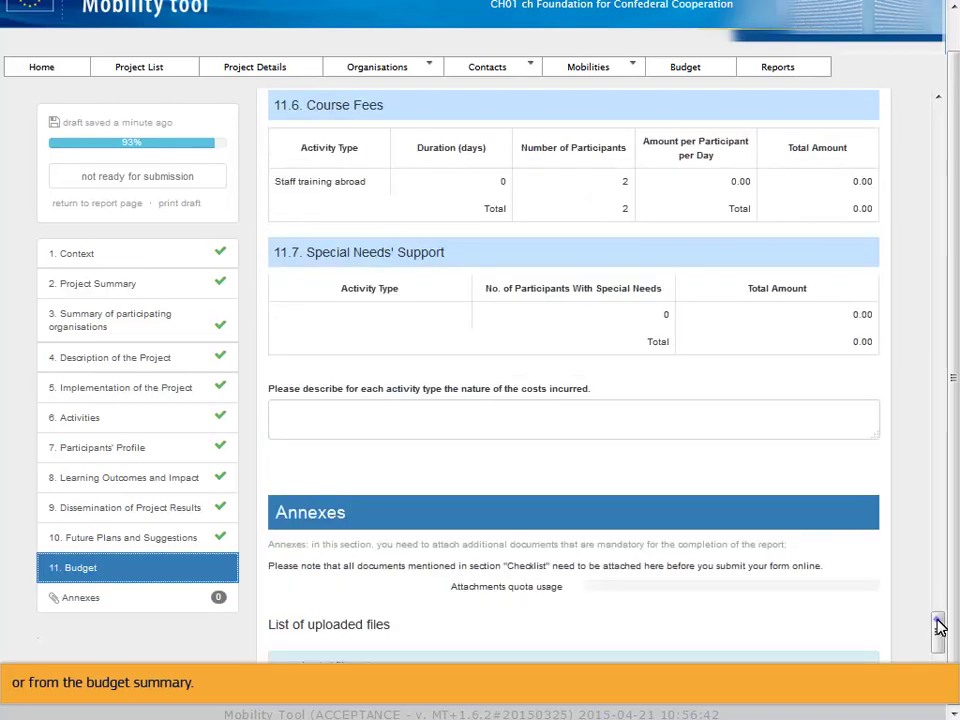
scroll(940, 627, up, 9)
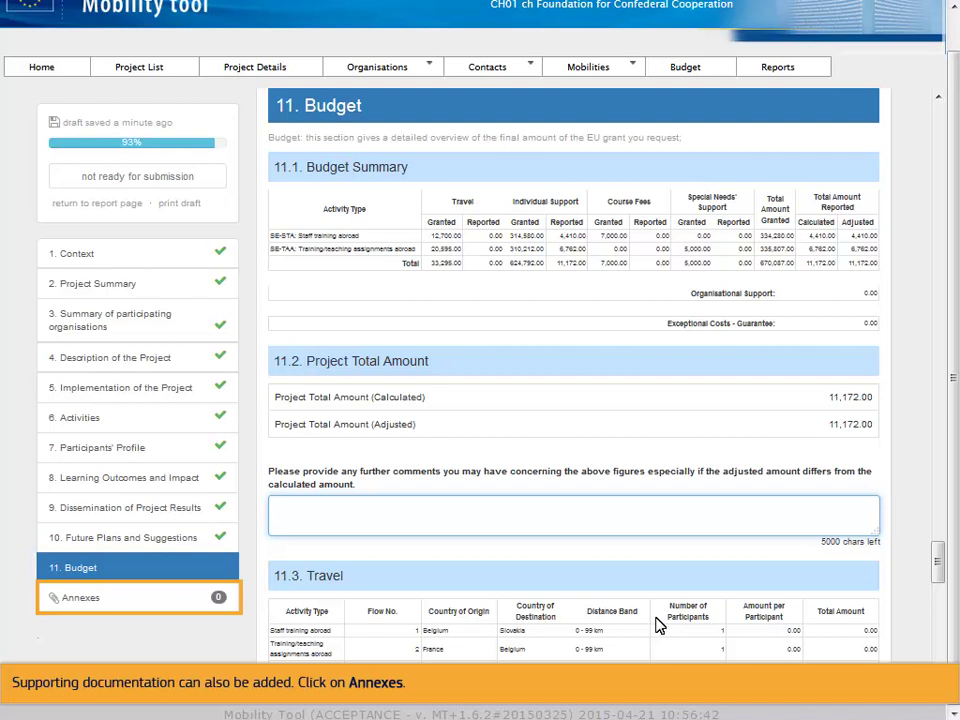
click(160, 598)
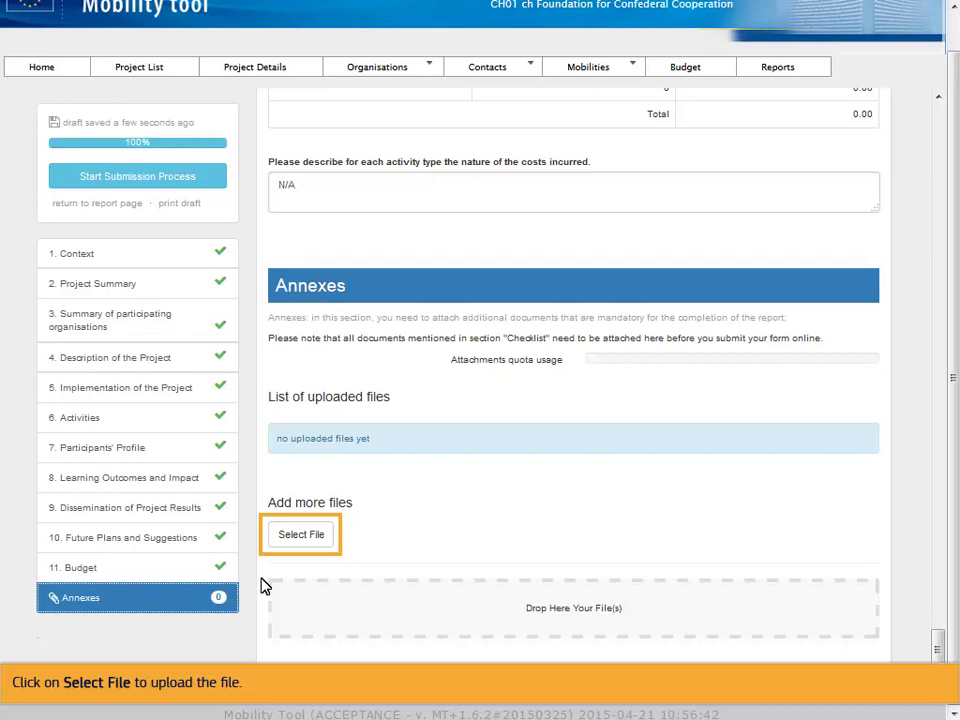
- Upload TEST.docx from the Document folder as a report annex
click(302, 536)
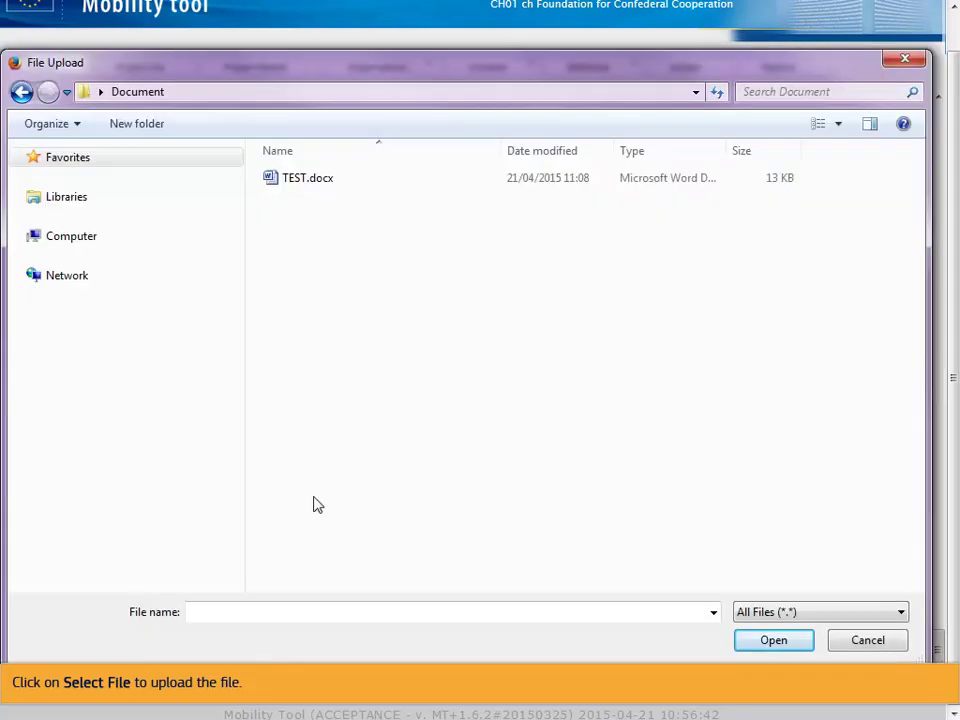
click(340, 180)
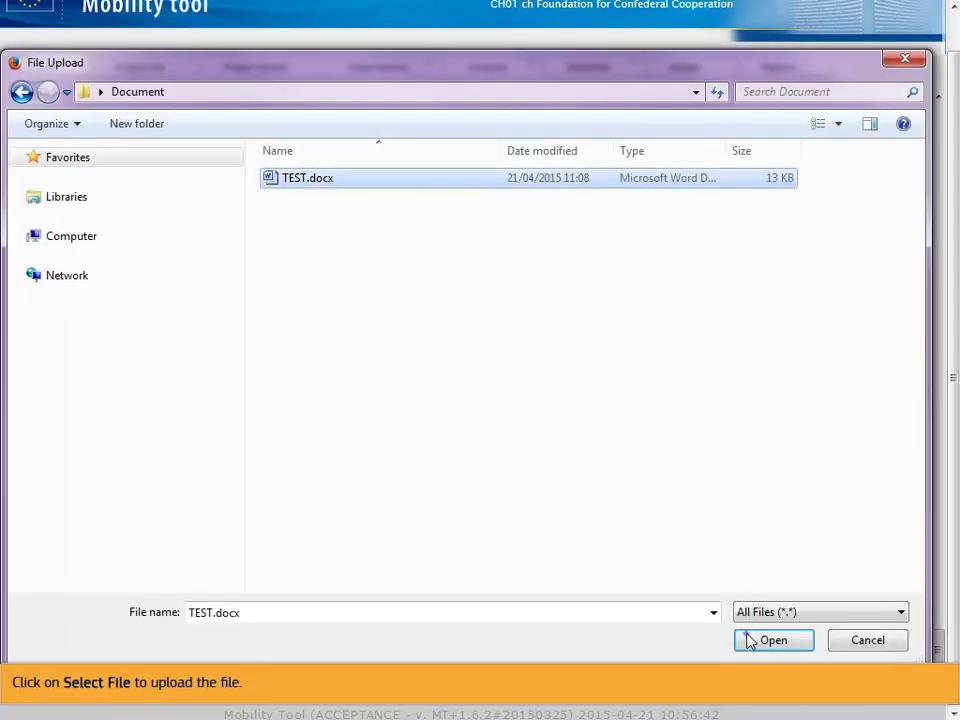
click(752, 638)
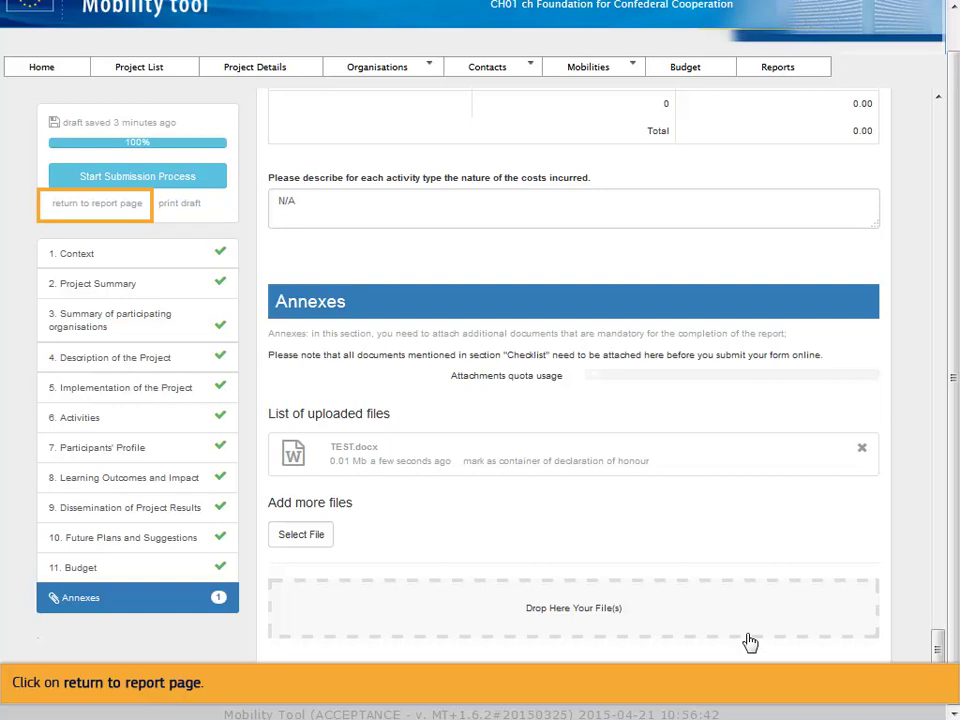
- Return to the Beneficiary Report overview and continue editing the draft
click(98, 206)
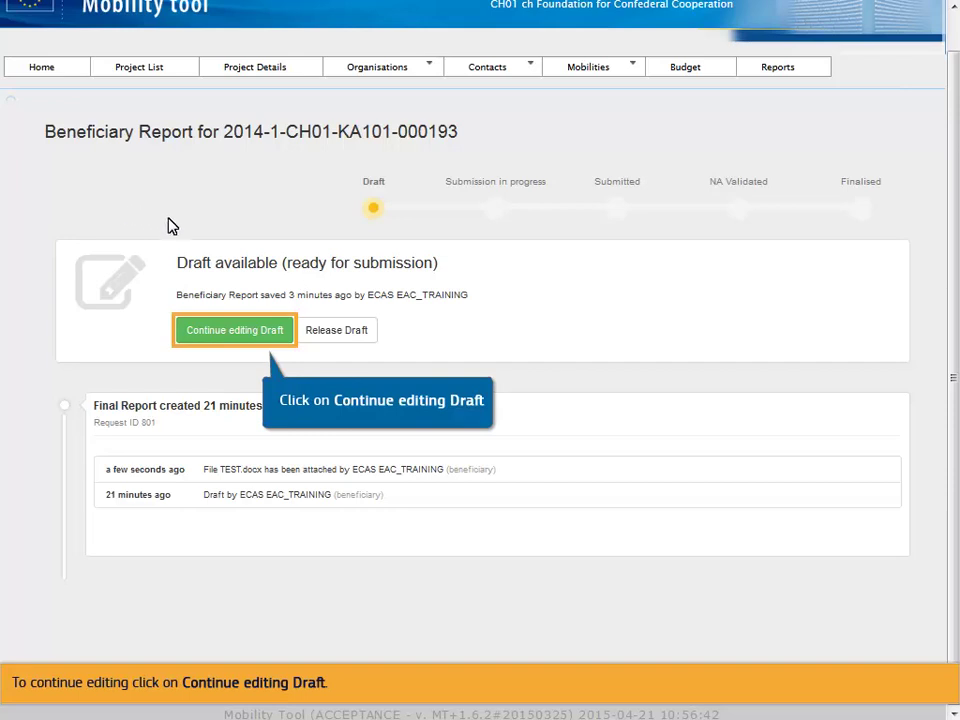
click(230, 332)
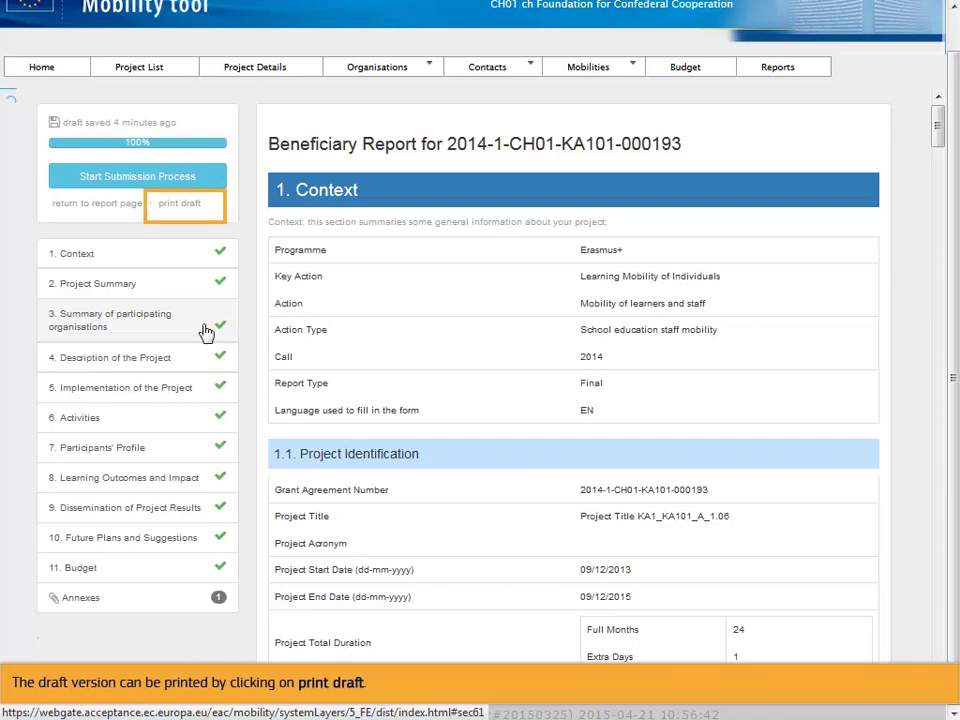
- Print the draft beneficiary report, confirming the Windows Print dialog with OK
click(184, 208)
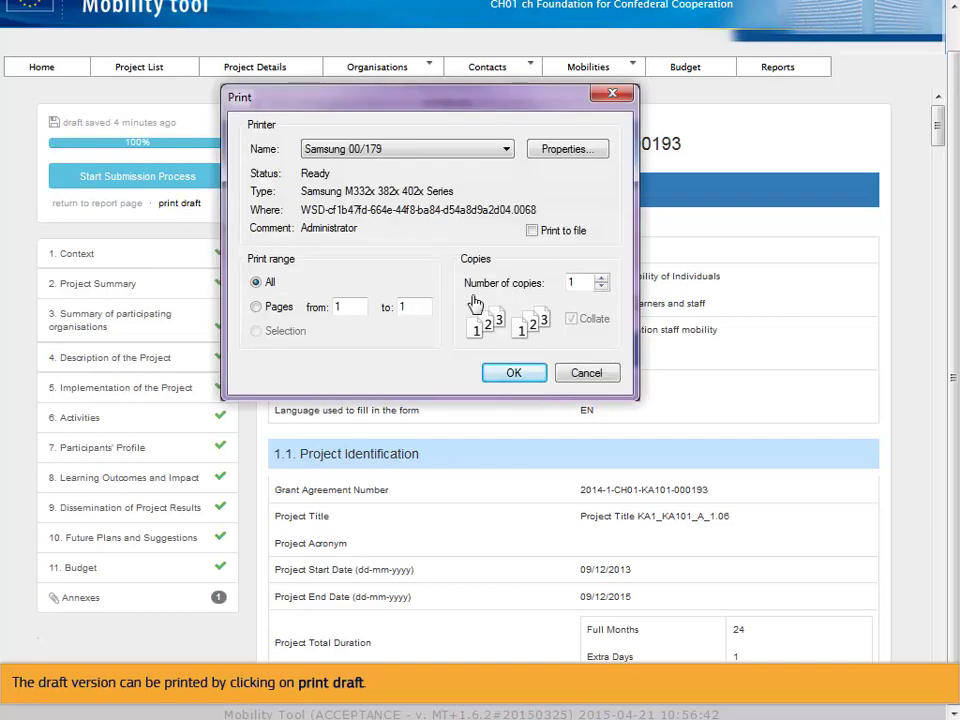
click(500, 373)
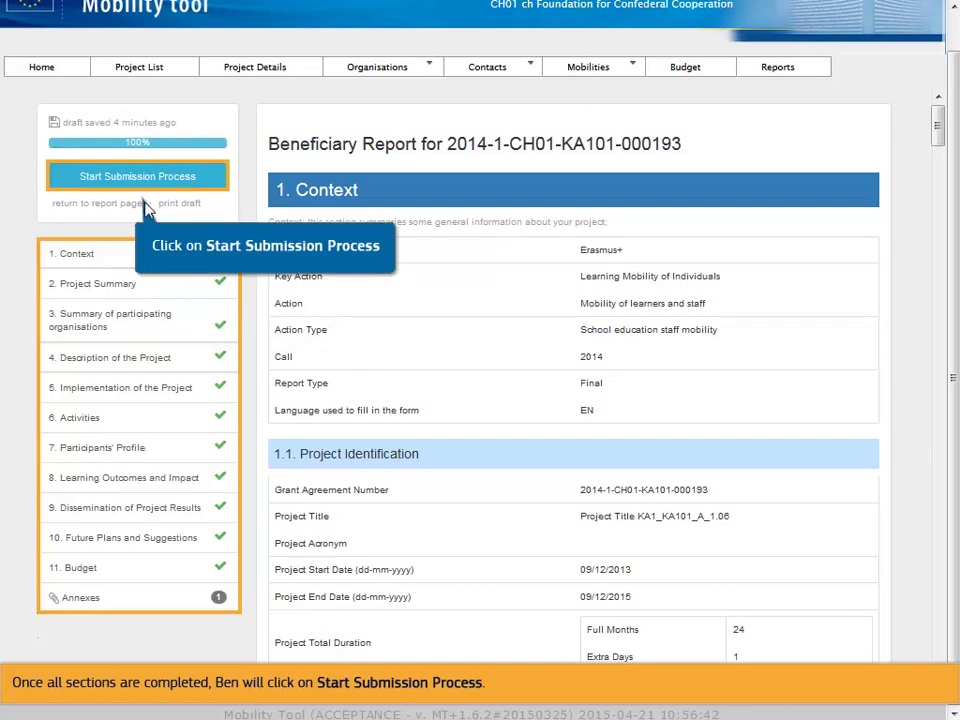
- Start the report submission process to reach the Declaration of Honour step
click(145, 182)
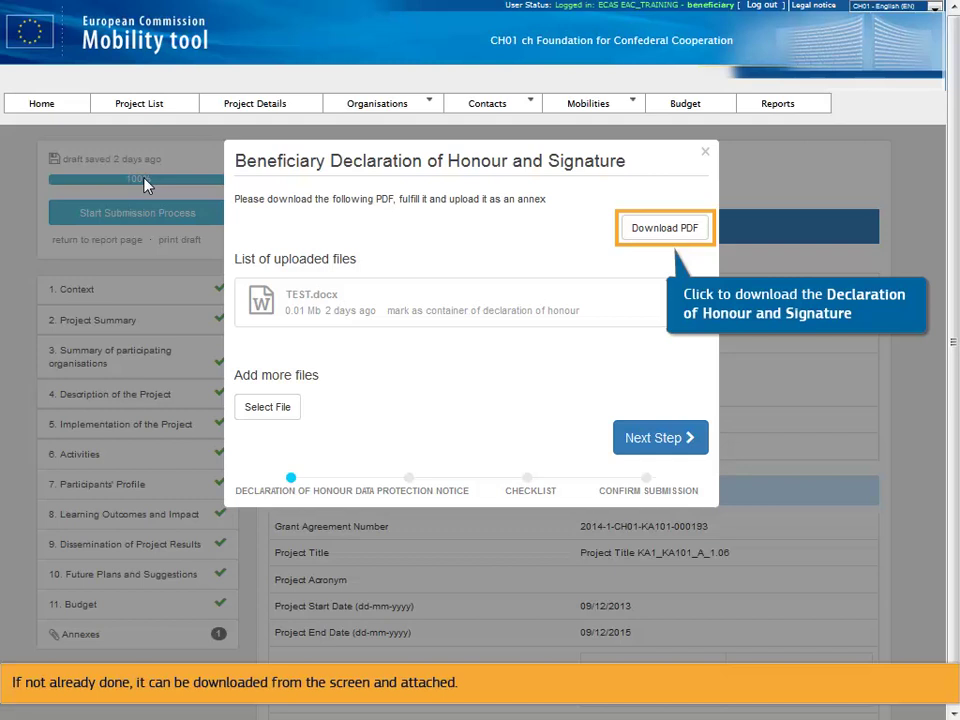
- Download the Declaration of Honour and save it to disk as DeclarationOfHonour.pdf
click(662, 227)
click(437, 427)
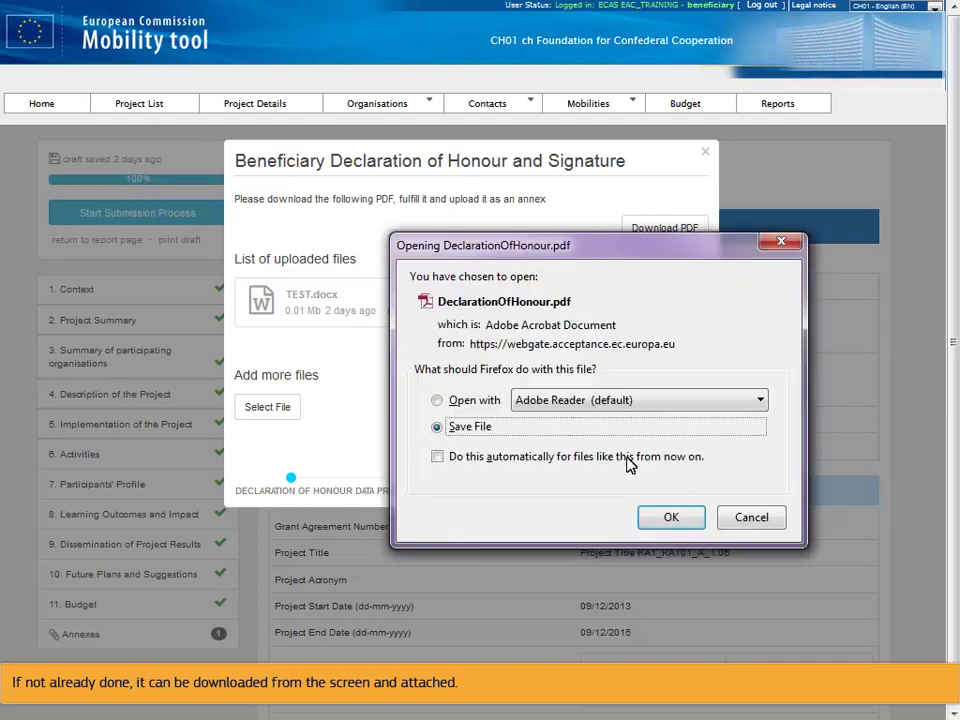
click(671, 517)
click(770, 640)
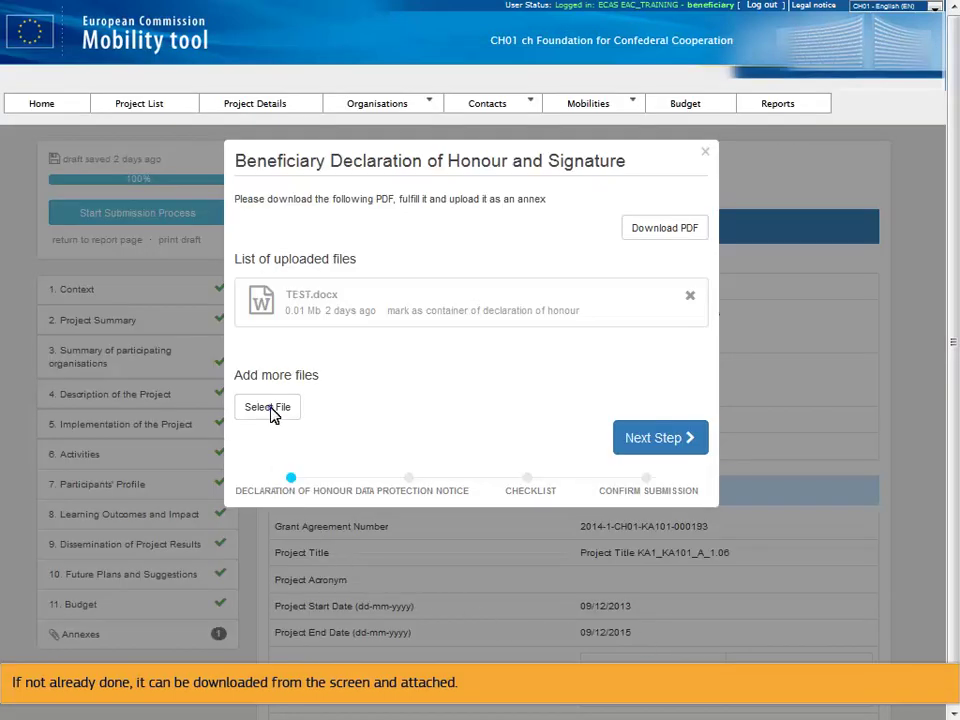
- Upload DeclarationOfHonour.pdf to the report and advance to the Data Protection Notice step
click(270, 410)
click(352, 178)
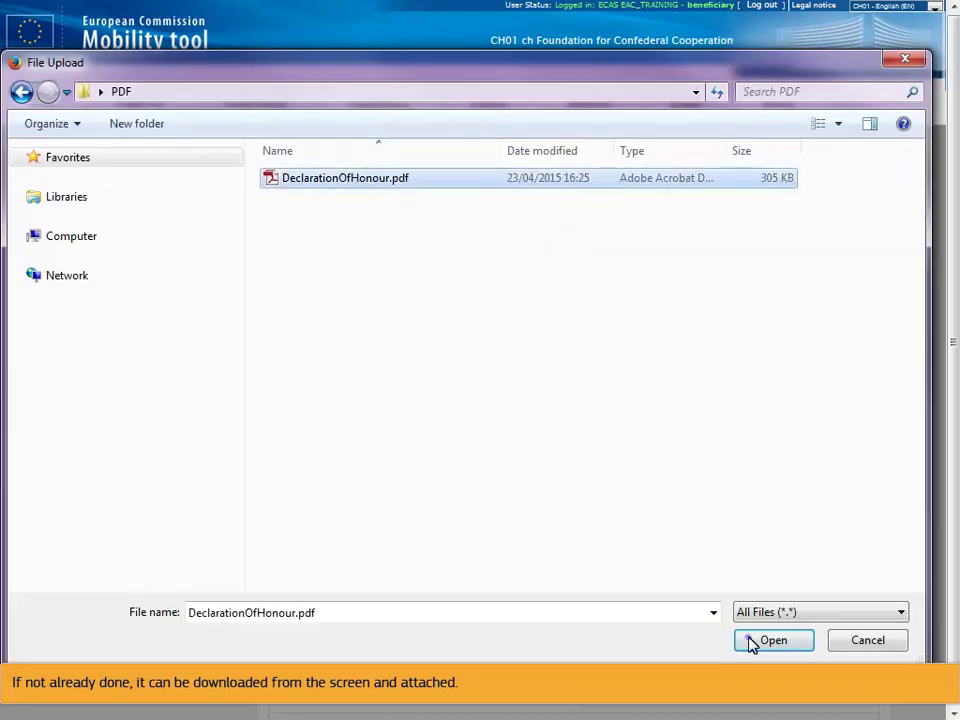
click(752, 641)
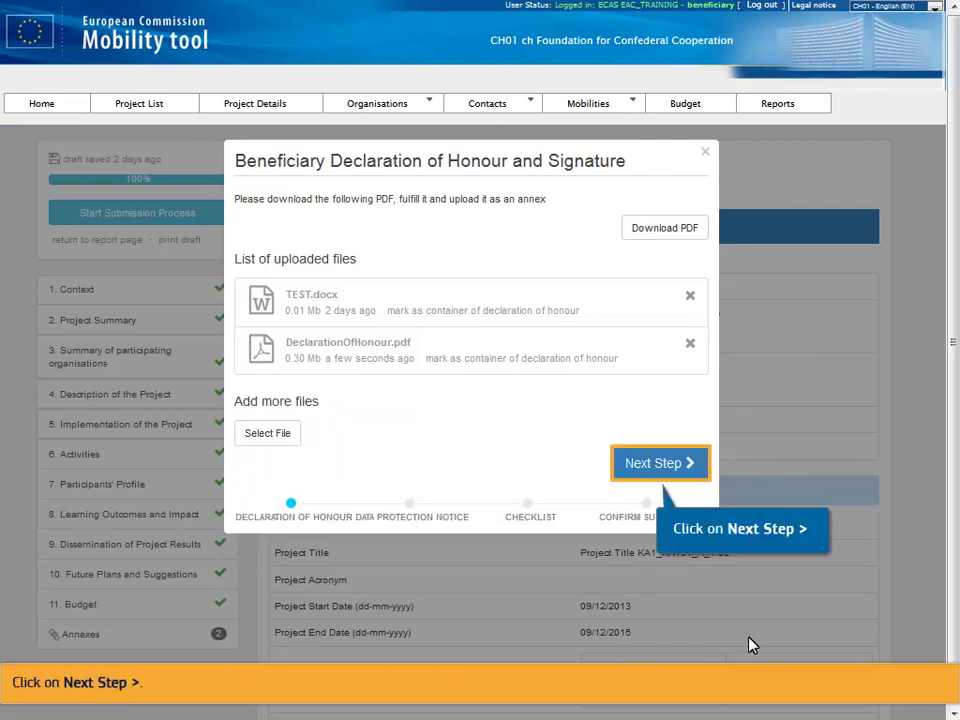
click(648, 470)
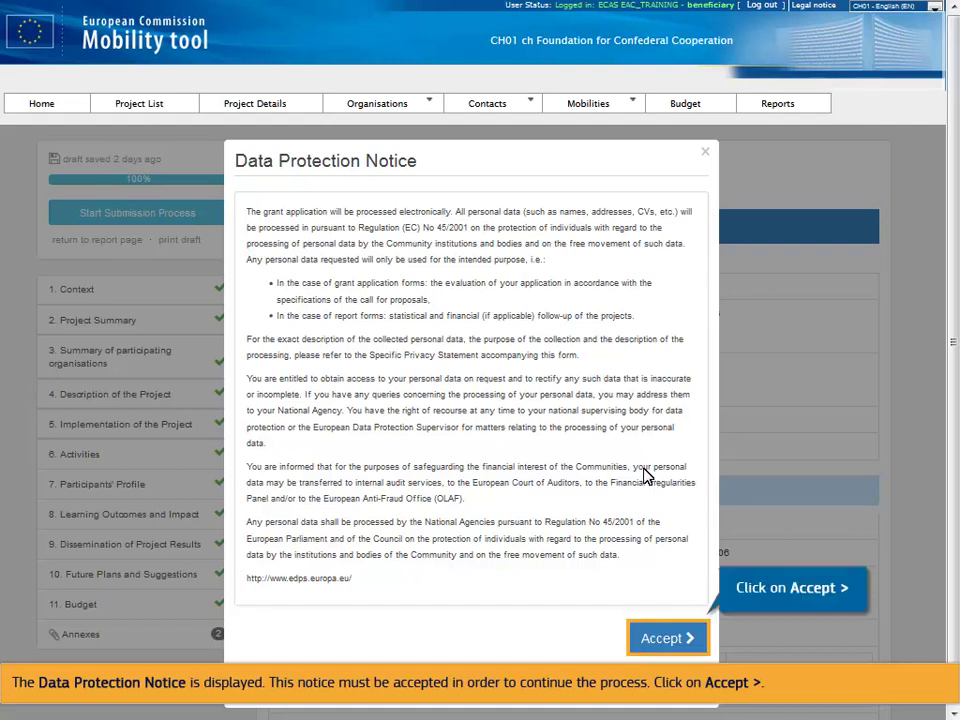
- Accept the Data Protection Notice to open the submission Checklist
click(666, 638)
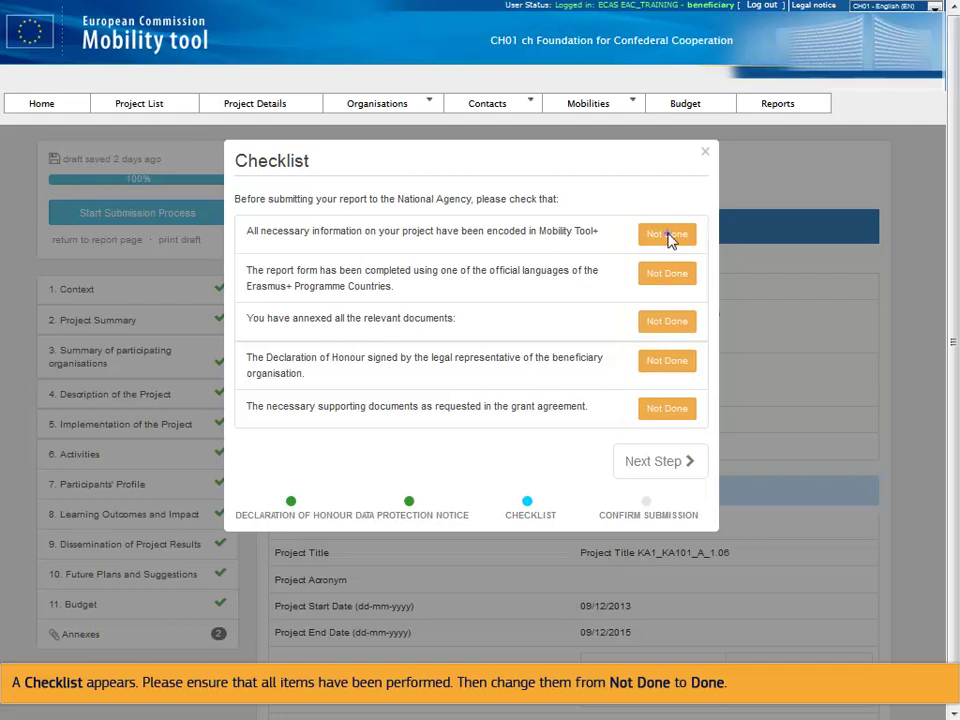
- Mark project information, language, annexes, declaration and supporting documents Done, then continue
click(665, 238)
click(666, 276)
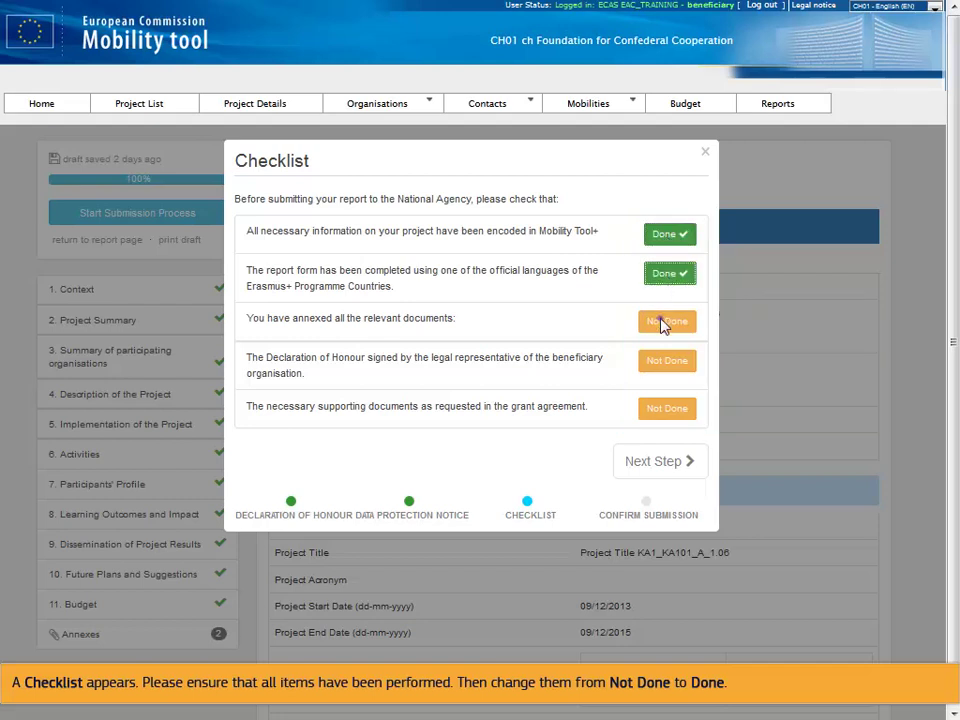
click(663, 322)
click(662, 366)
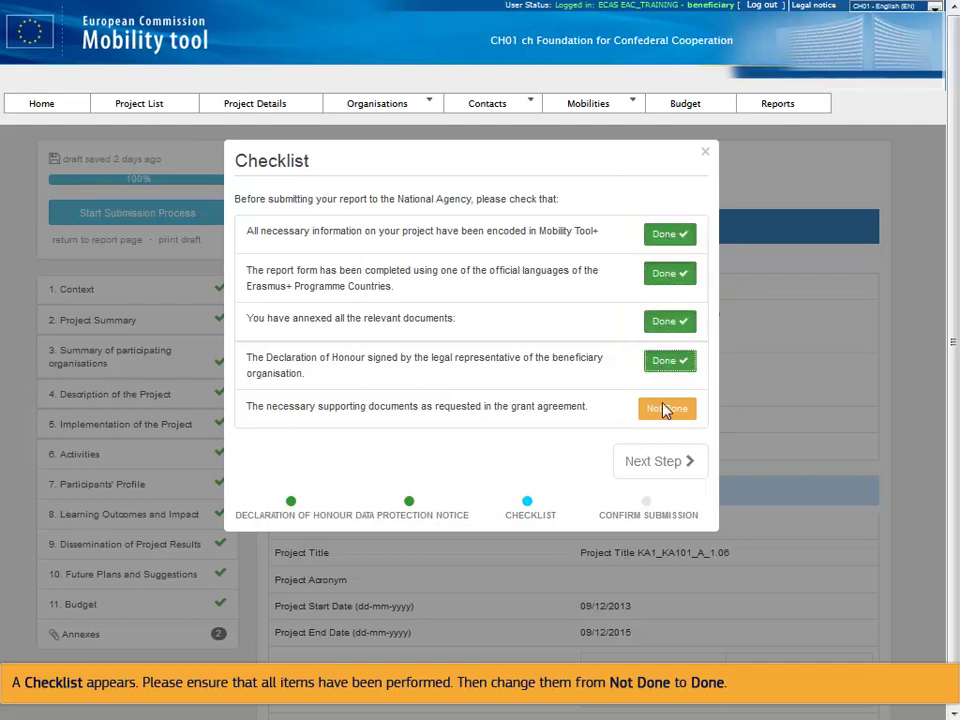
click(665, 410)
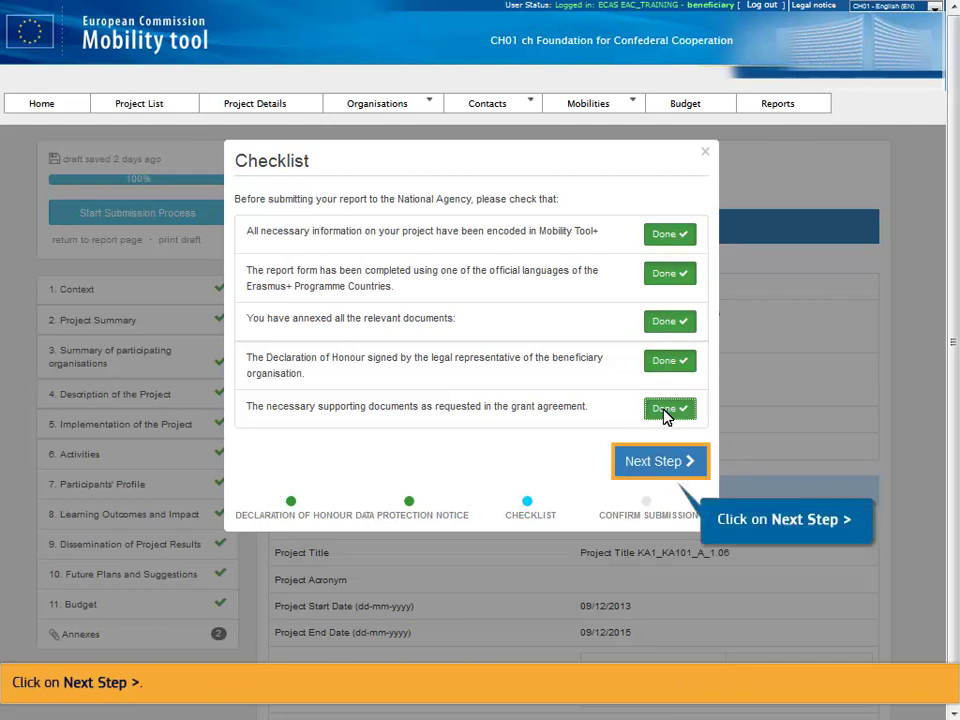
click(665, 469)
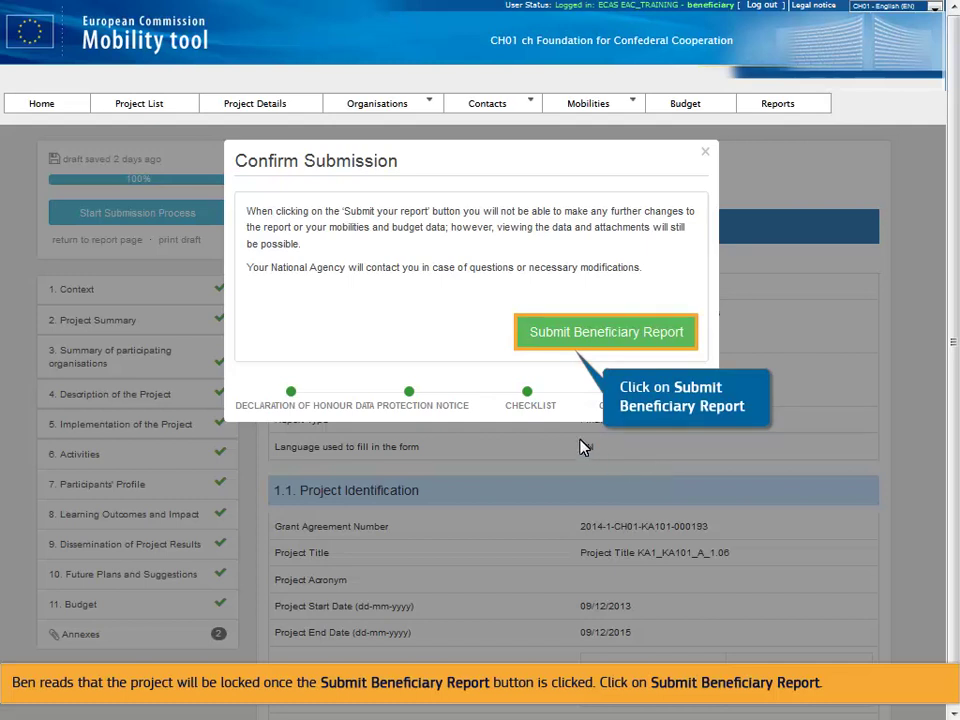
- Submit the beneficiary report to the National Agency from the Confirm Submission dialog
click(545, 331)
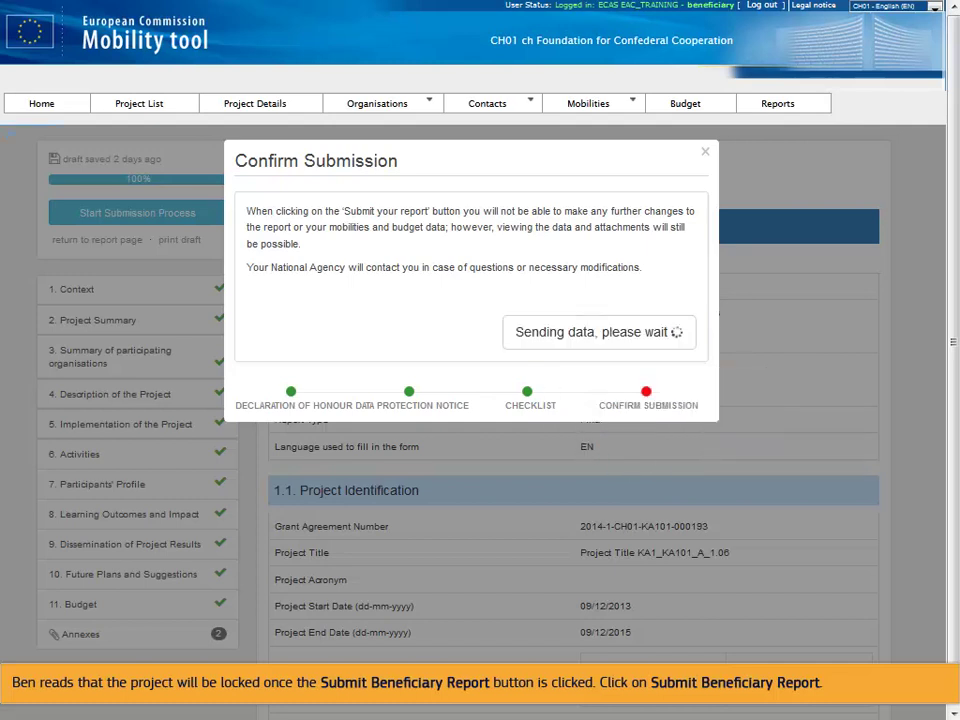